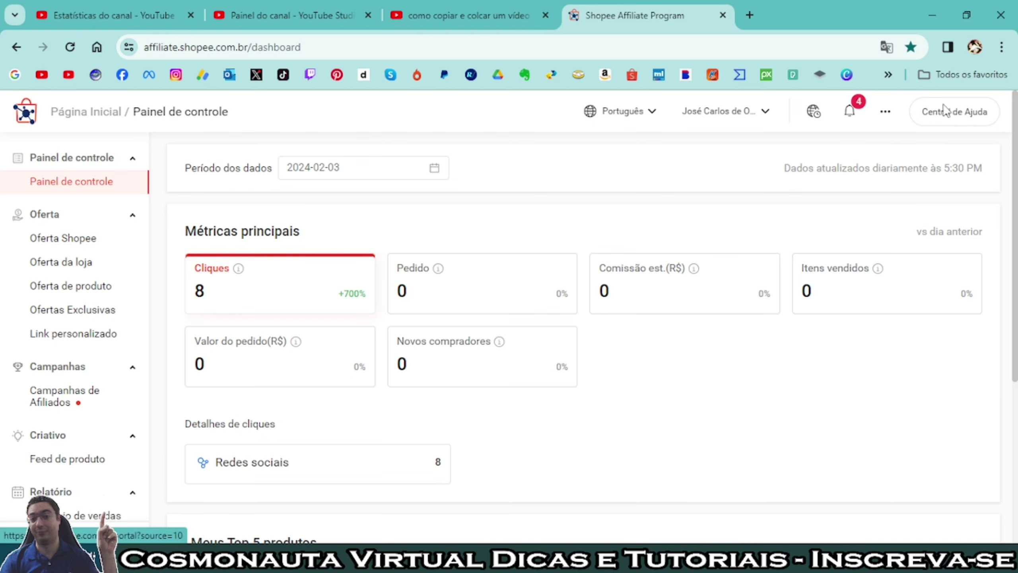
# Open the Afiliados Shopee e-mail contact form from the affiliate help center.
pyautogui.click(951, 112)
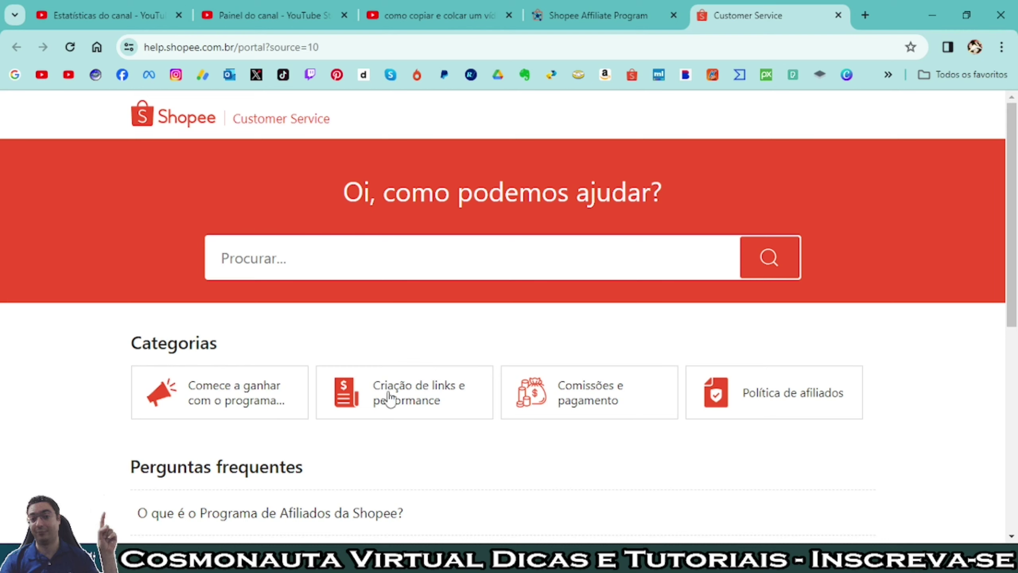
pyautogui.scroll(-3, 480, 411)
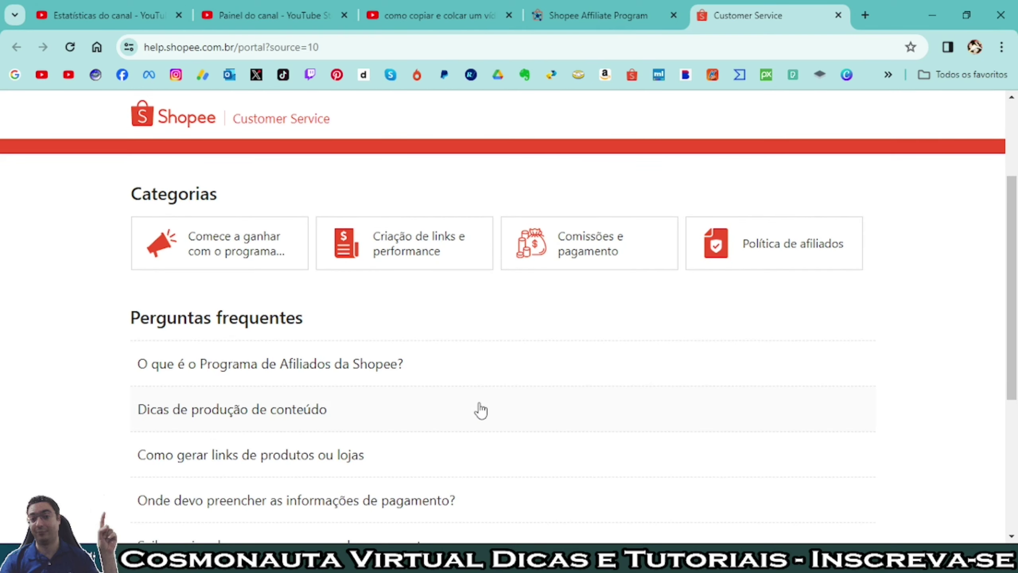
pyautogui.scroll(-3, 546, 308)
pyautogui.scroll(-2, 547, 313)
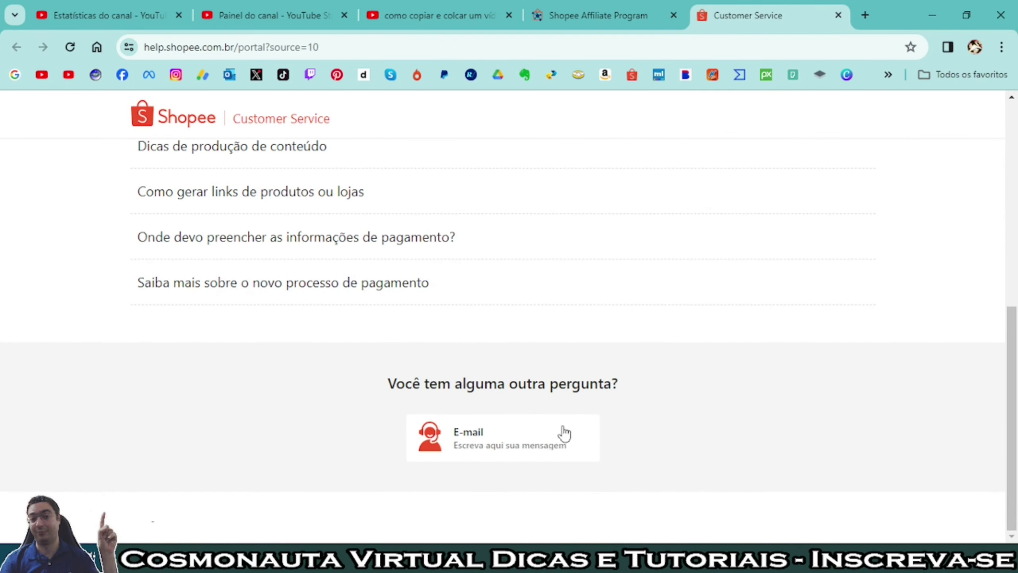
pyautogui.click(498, 450)
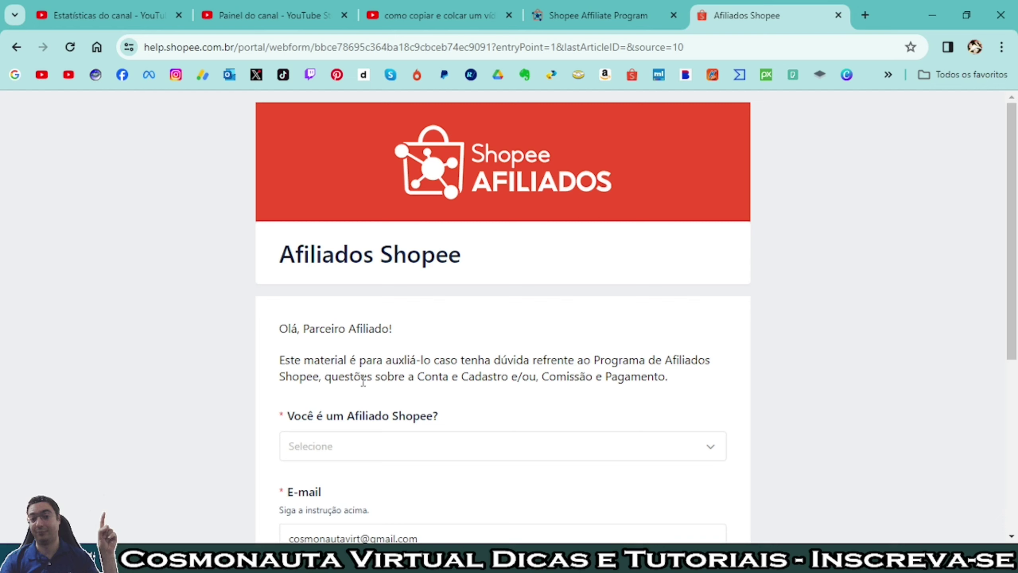
# Answer "Você é um Afiliado Shopee?" with Sim in the contact form.
pyautogui.scroll(-3, 453, 385)
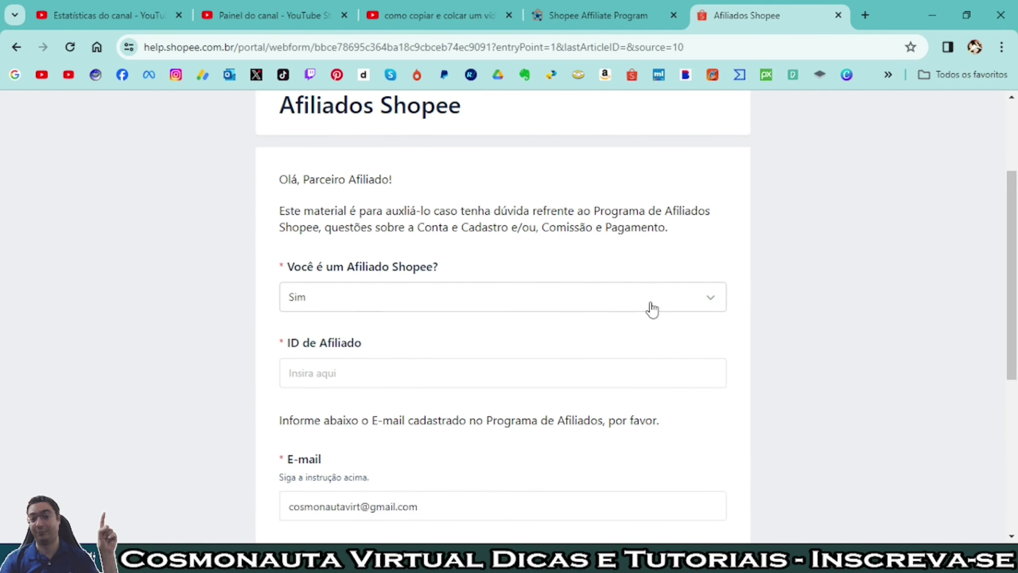
pyautogui.click(720, 305)
pyautogui.click(308, 335)
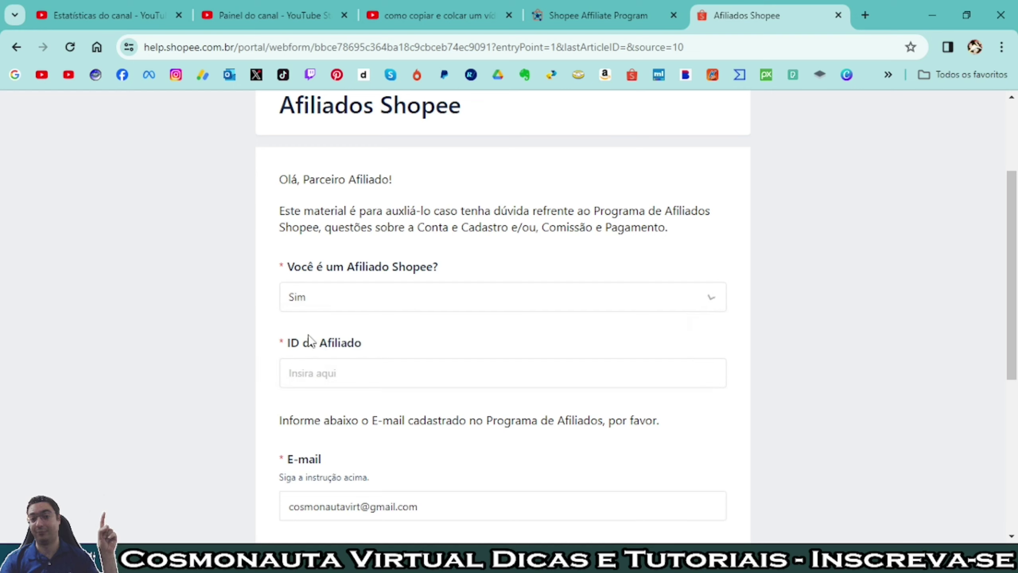
# Copy the affiliate ID from the account settings of the Shopee affiliate dashboard.
pyautogui.click(321, 378)
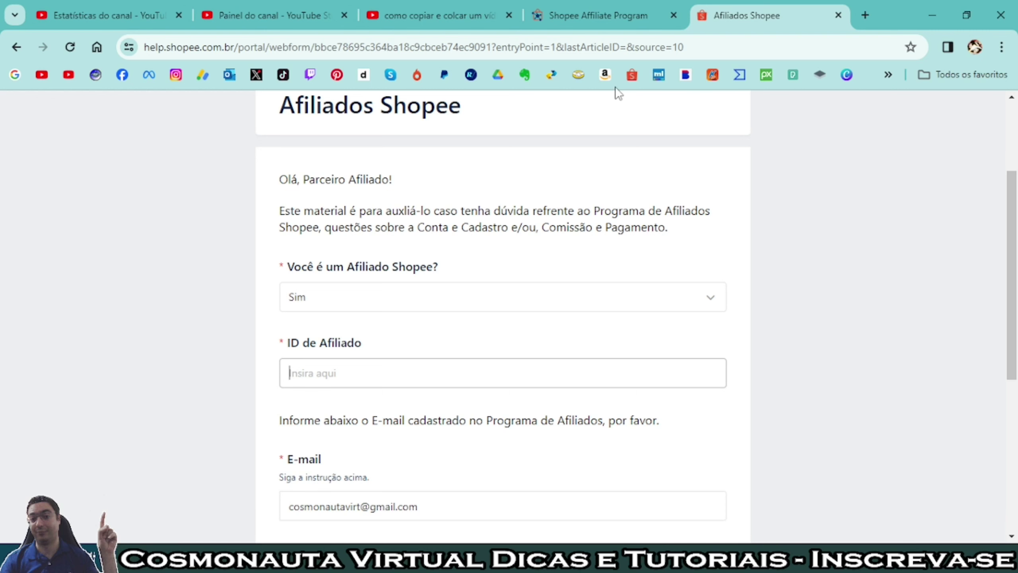
pyautogui.click(637, 10)
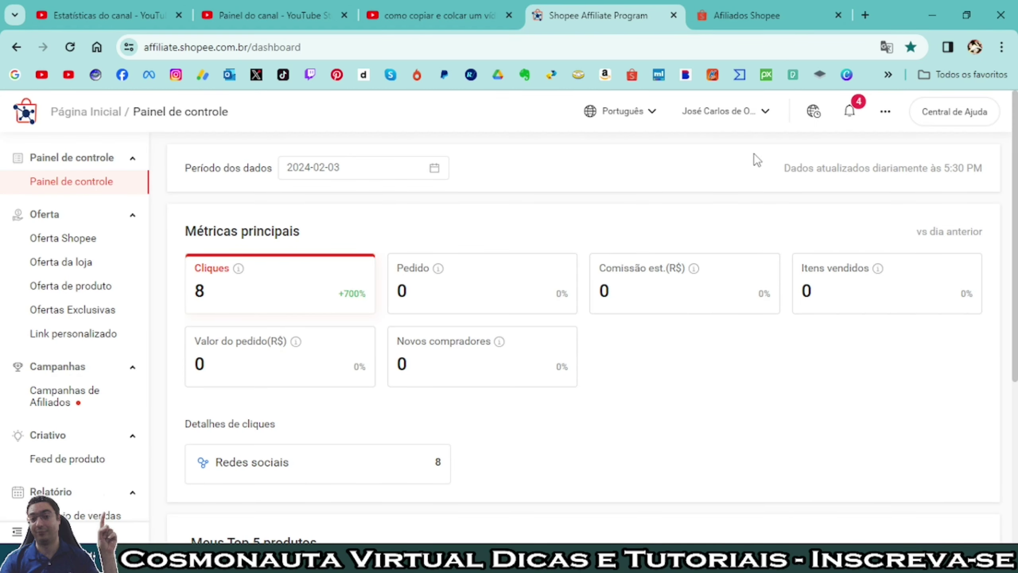
pyautogui.click(764, 113)
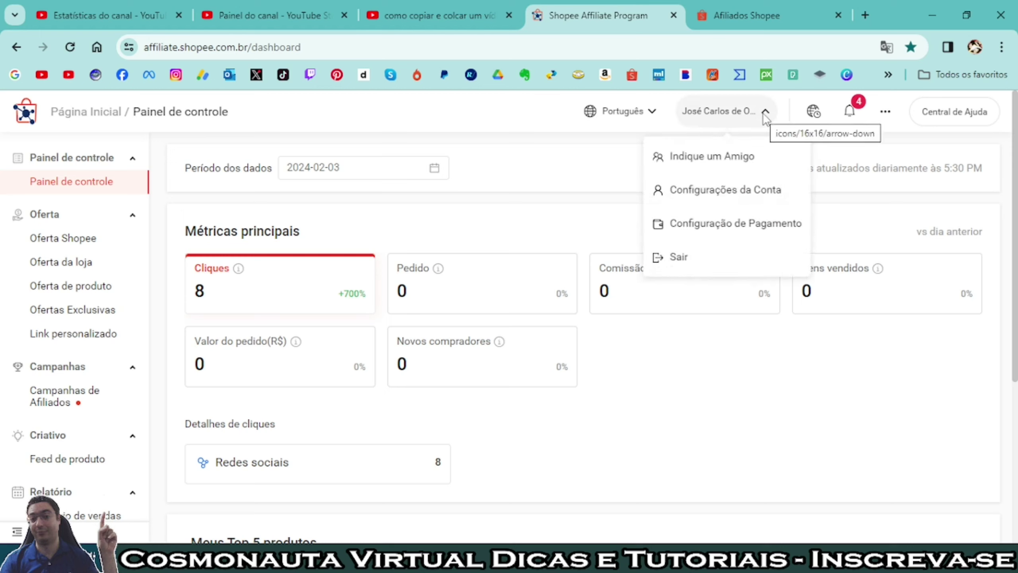
pyautogui.click(721, 195)
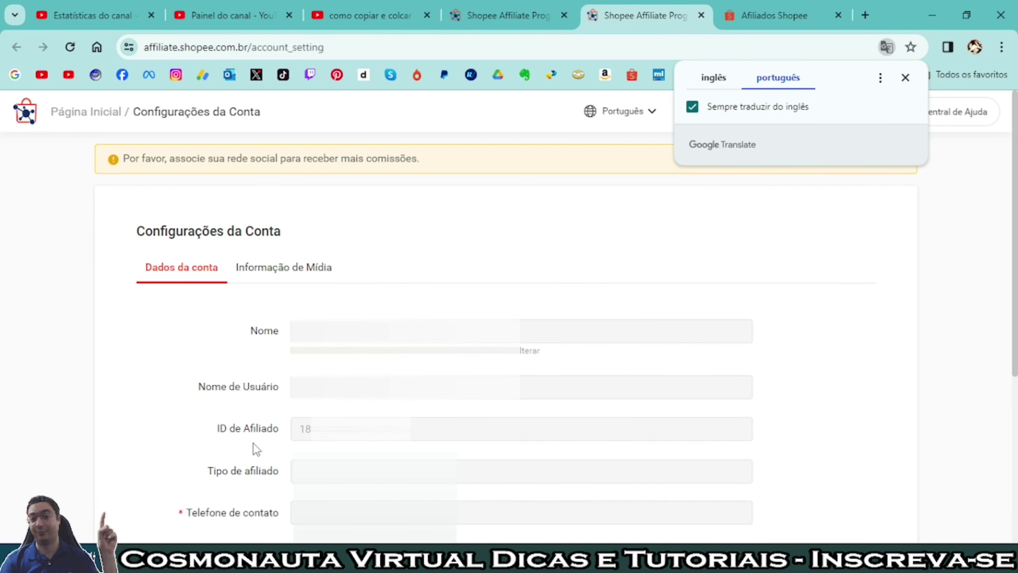
pyautogui.doubleClick(305, 429)
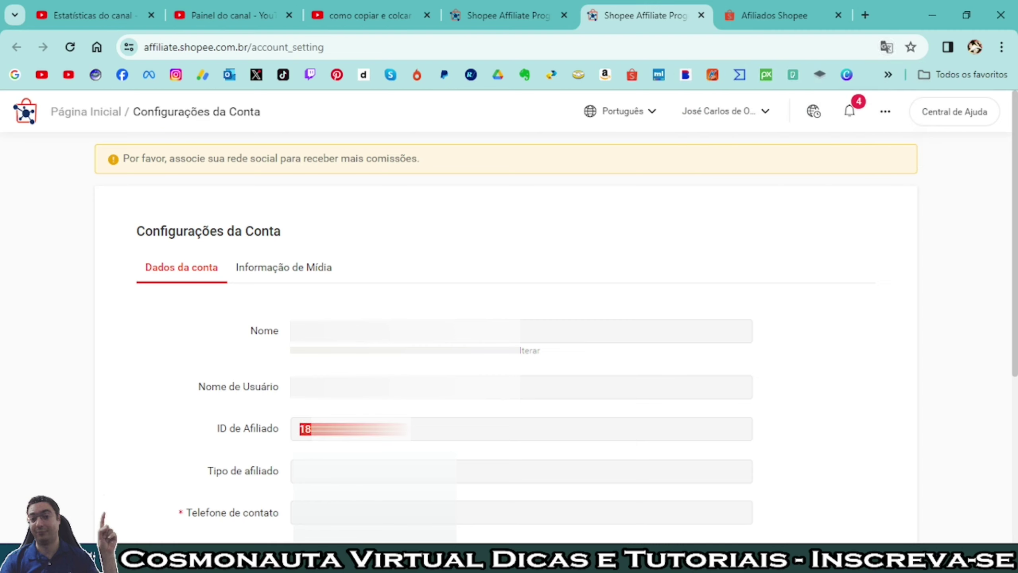
pyautogui.rightClick(352, 266)
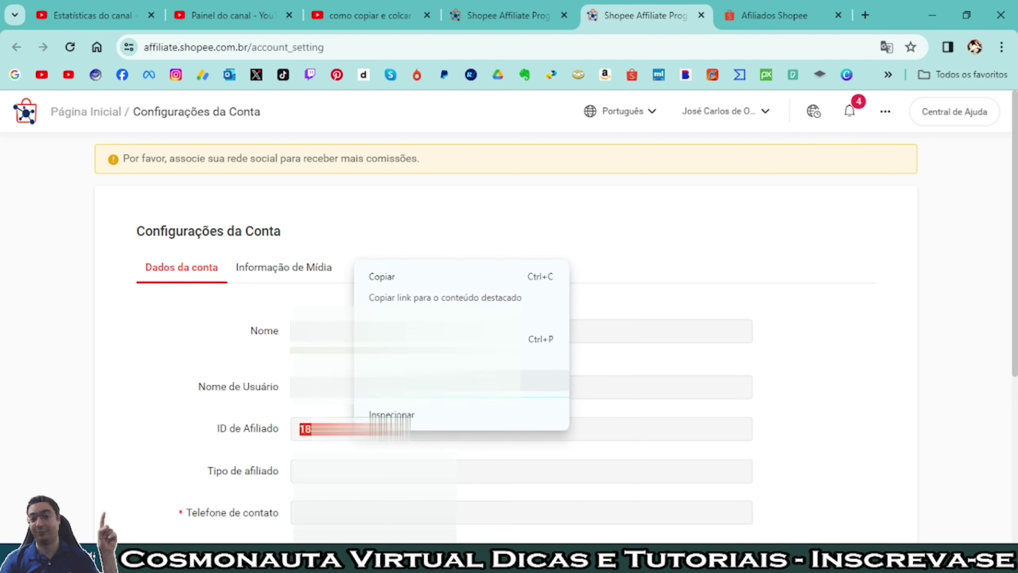
pyautogui.click(392, 283)
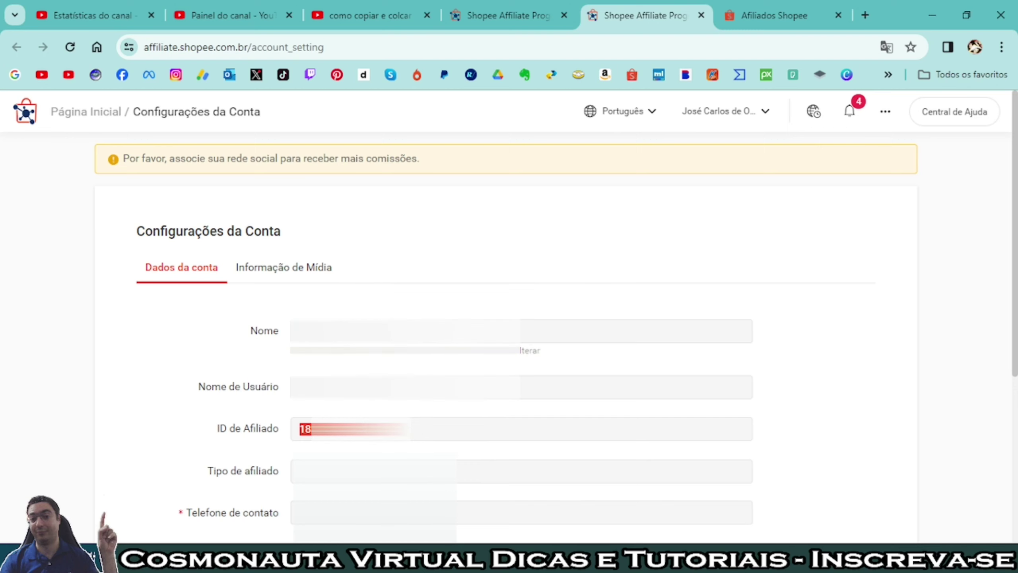
# Paste the copied affiliate ID into the ID de Afiliado field of the Afiliados Shopee form.
pyautogui.click(763, 23)
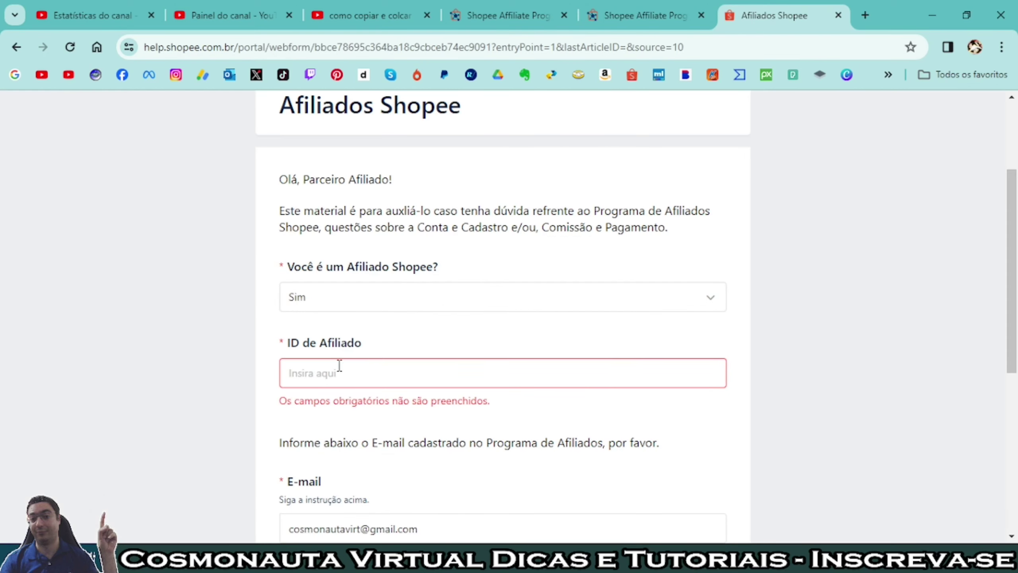
pyautogui.rightClick(310, 374)
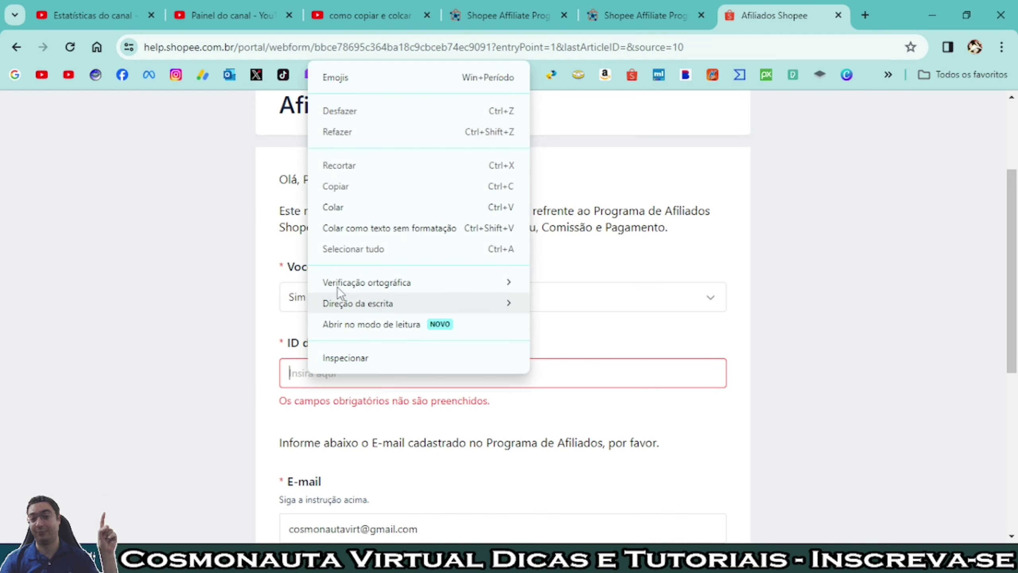
pyautogui.click(342, 208)
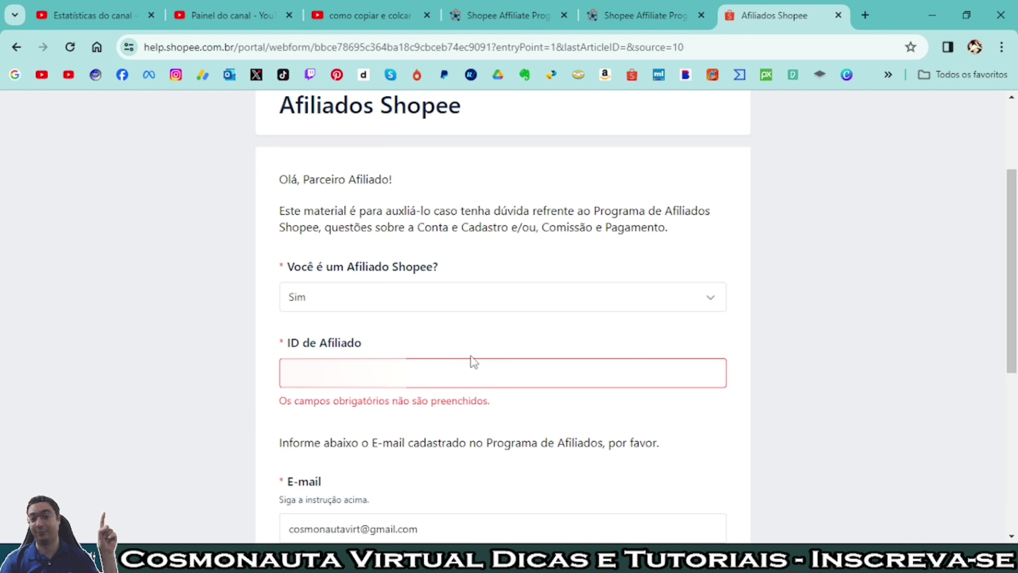
# Set the topic of the inquiry to "Questões sobre Comissão e Pagamento".
pyautogui.scroll(-6, 446, 382)
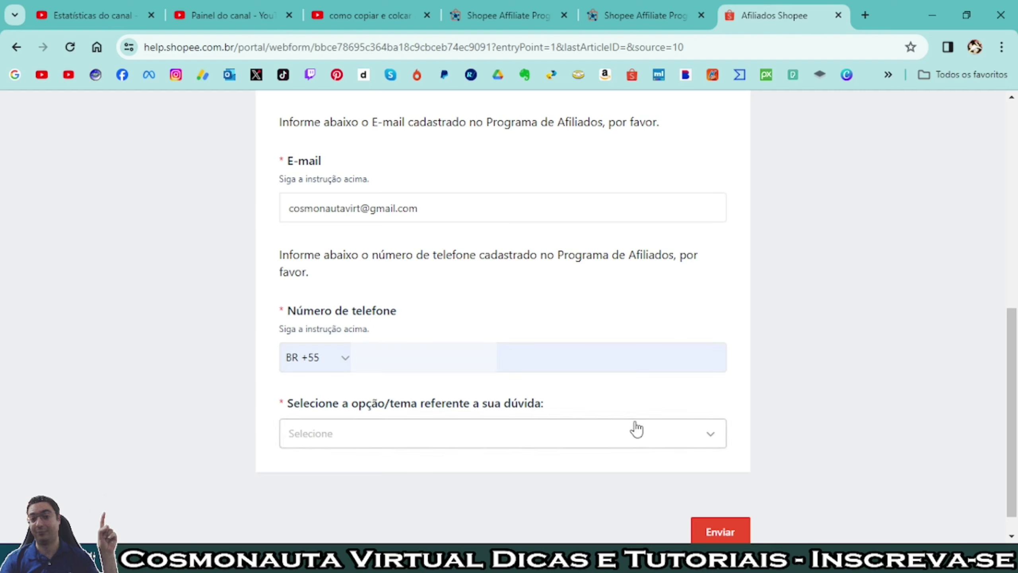
pyautogui.click(715, 440)
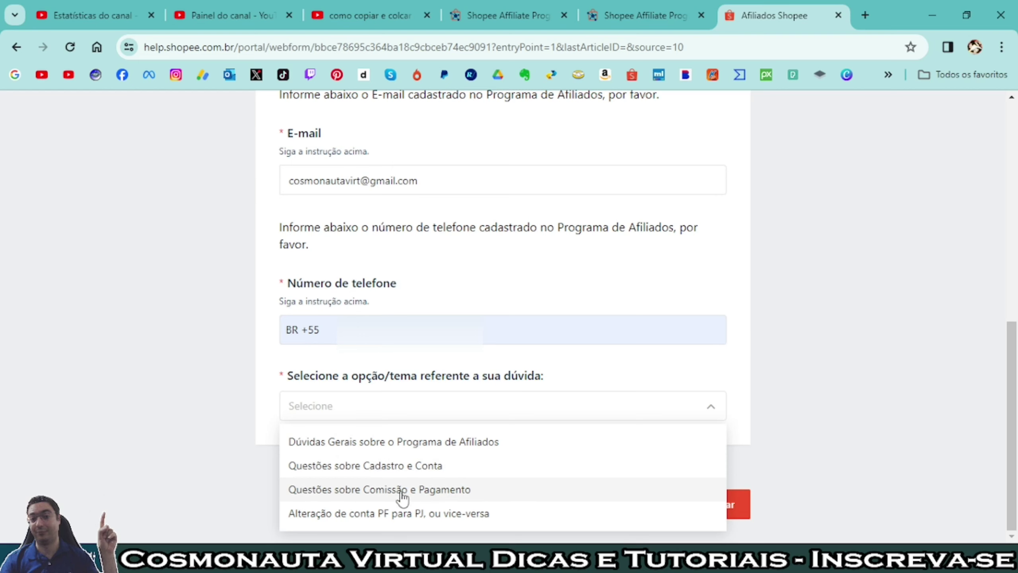
pyautogui.click(362, 496)
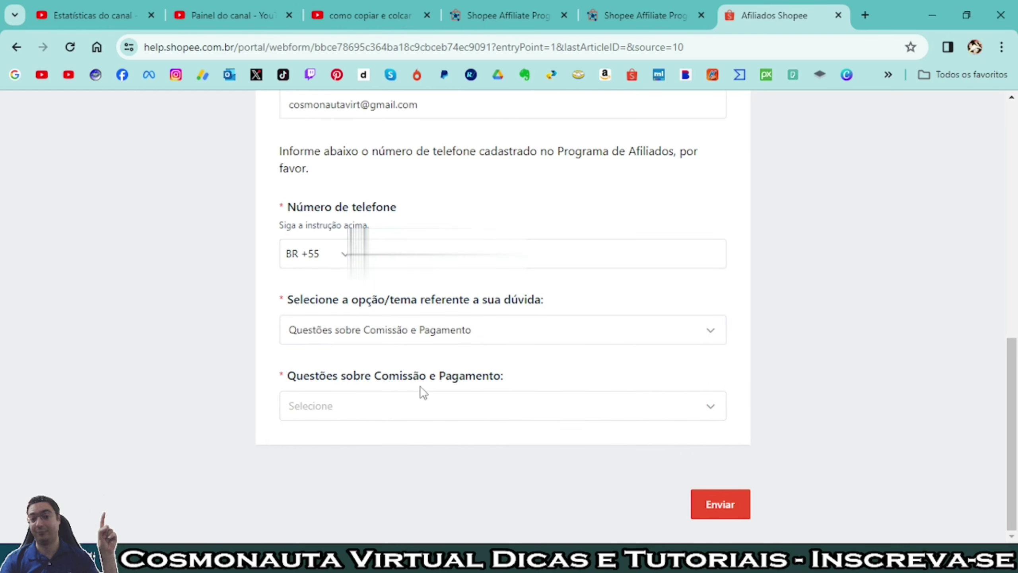
# Choose "Saiba mais sobre o processo de pagamento" as the specific commission and payment question.
pyautogui.click(710, 413)
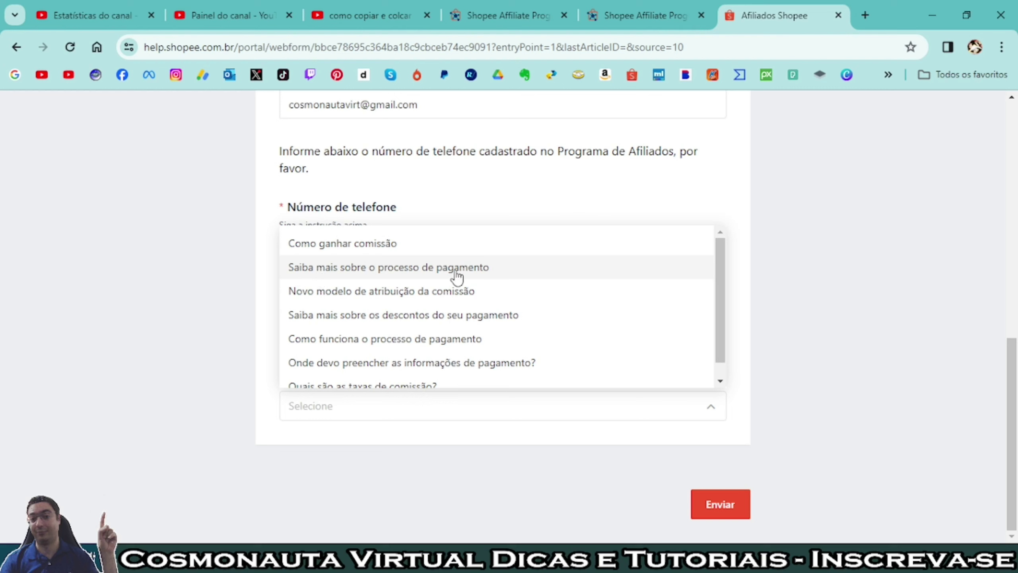
pyautogui.scroll(-1, 339, 301)
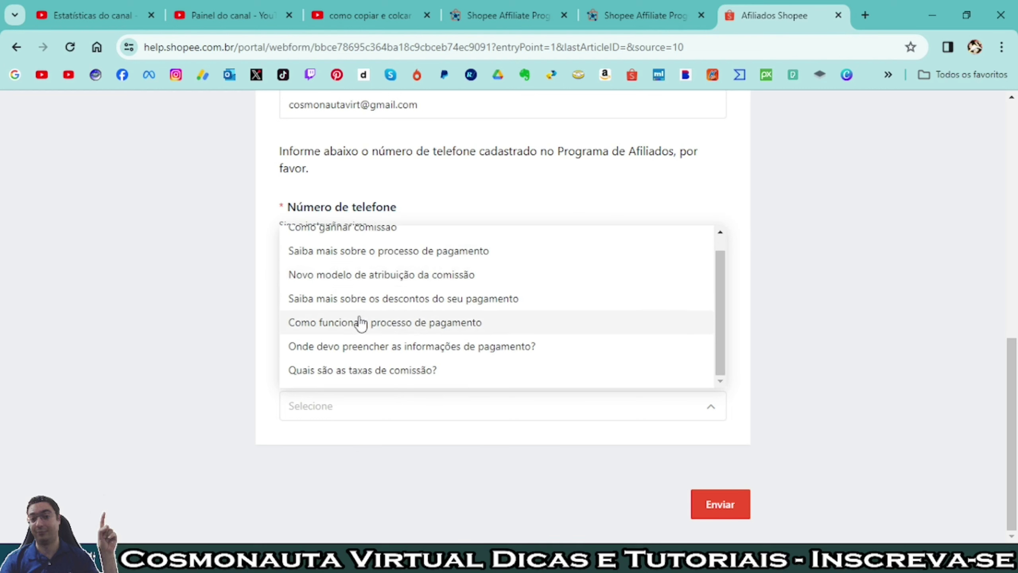
pyautogui.scroll(1, 360, 321)
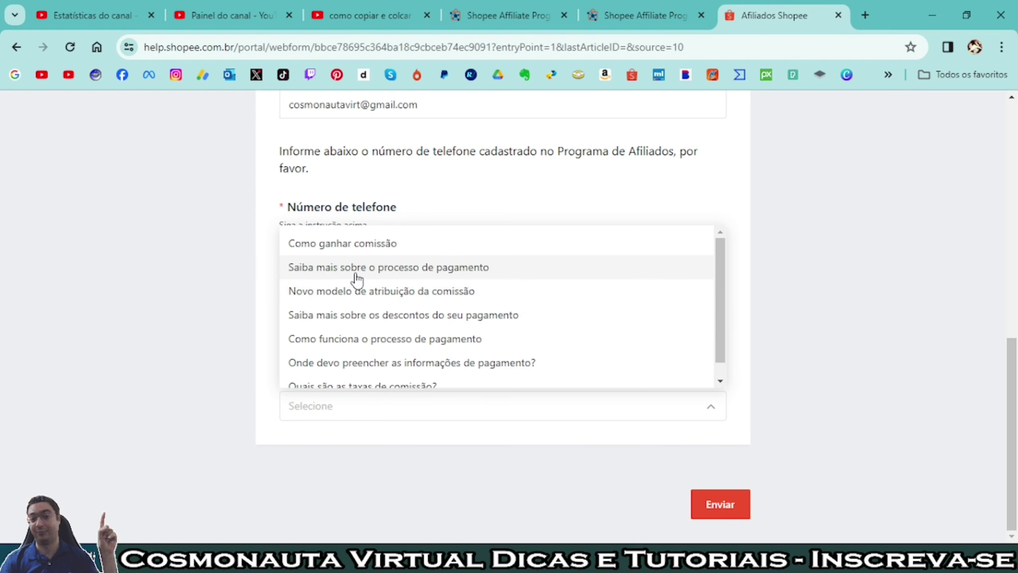
pyautogui.scroll(1, 357, 281)
pyautogui.scroll(-1, 379, 317)
pyautogui.scroll(-1, 390, 364)
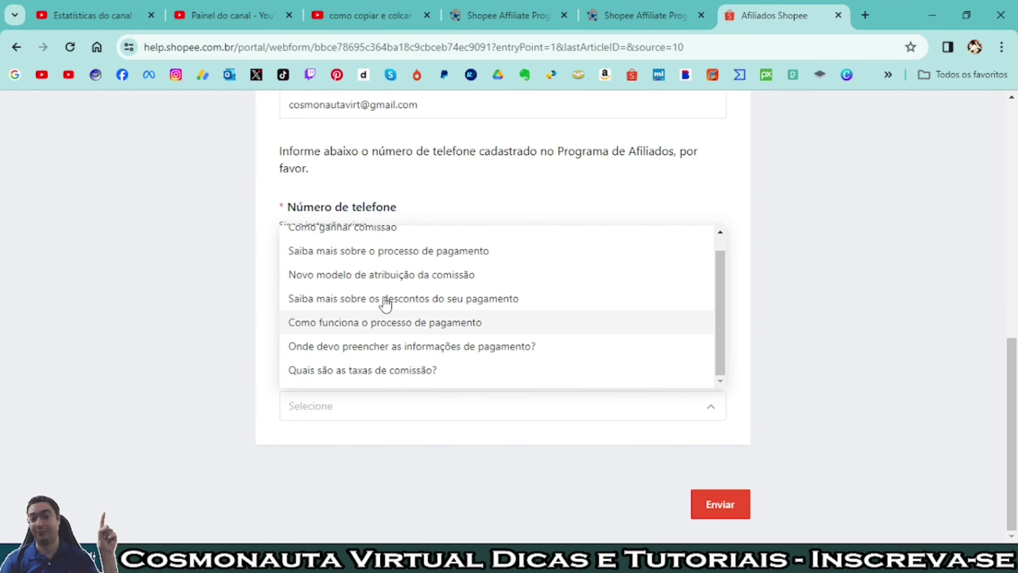
pyautogui.click(383, 256)
# Answer "Você conseguiu encontrar a resolução da sua dúvida?" with Não.
pyautogui.scroll(-4, 573, 390)
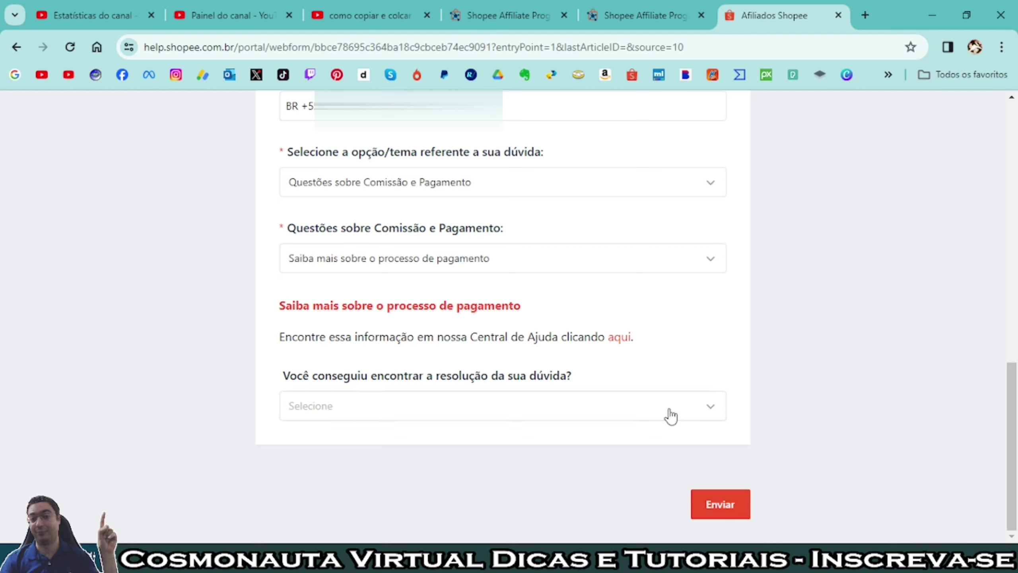
pyautogui.click(708, 410)
pyautogui.click(299, 466)
pyautogui.scroll(-2, 423, 400)
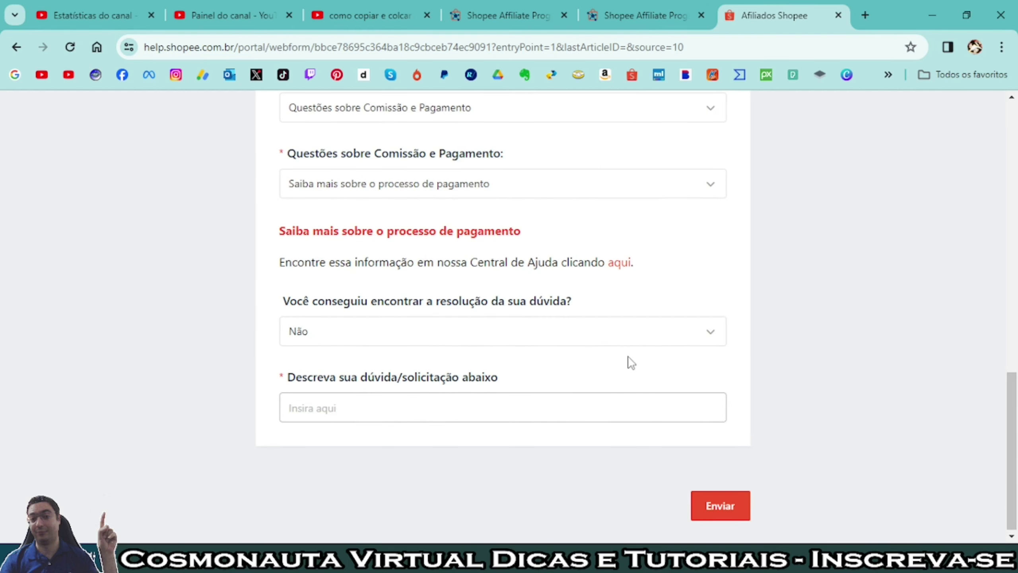
# Try Sim as the answer about whether the question was resolved, and set it back to Não.
pyautogui.click(690, 339)
pyautogui.click(381, 363)
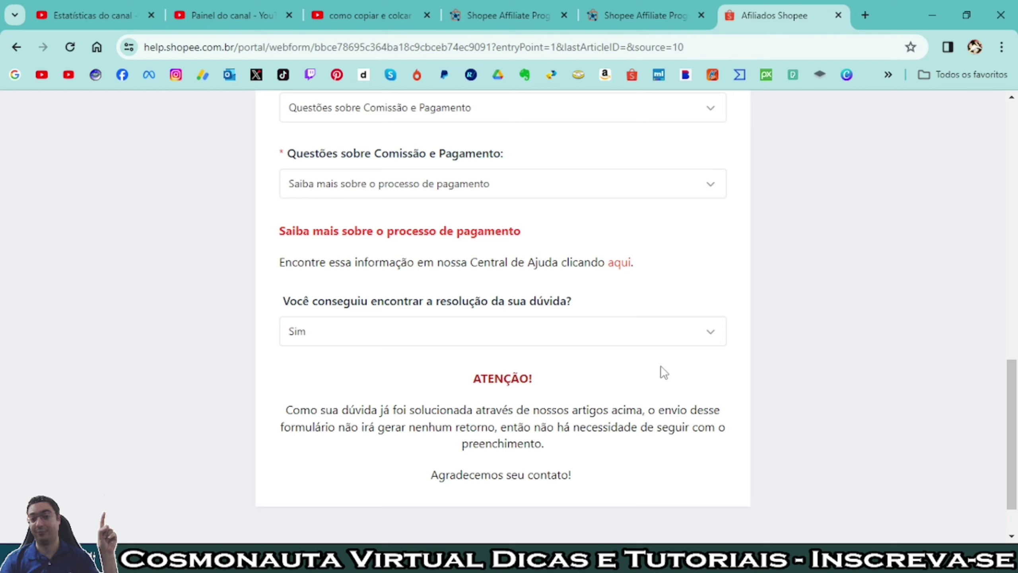
pyautogui.click(710, 340)
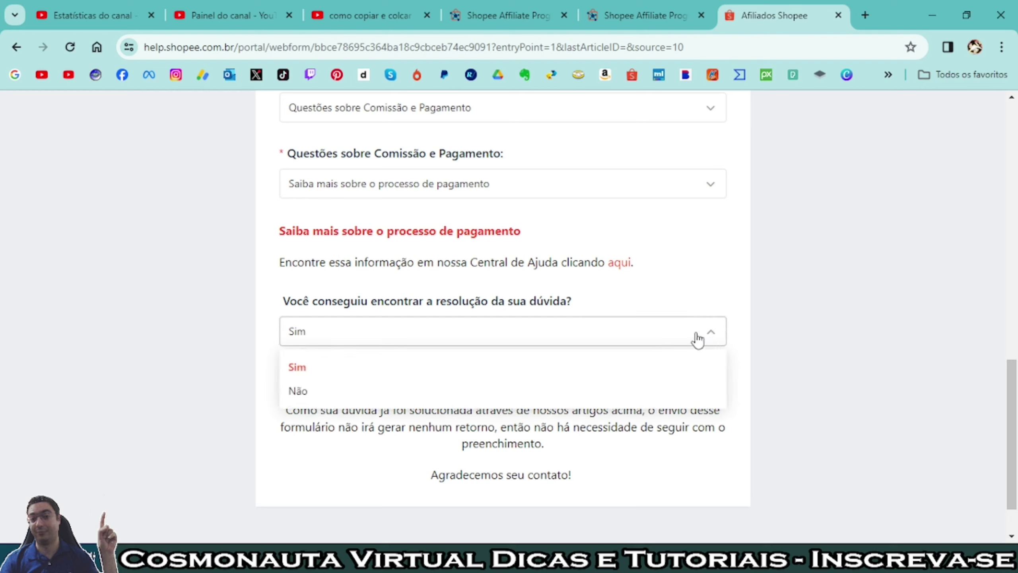
pyautogui.click(299, 391)
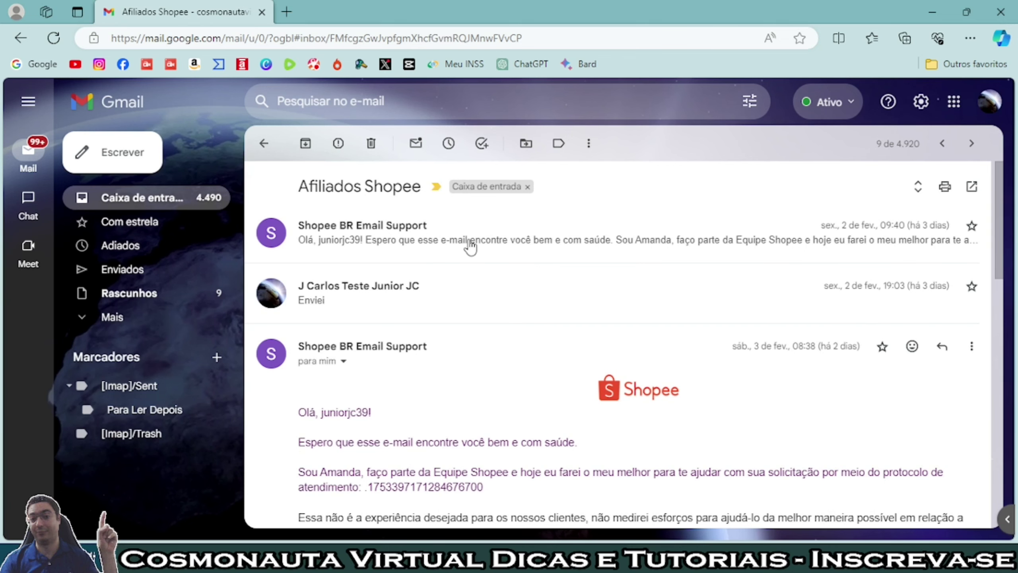
# Examine the Shopee support replies in the Afiliados Shopee thread in Gmail for the requested information and instructions.
pyautogui.scroll(-5, 471, 273)
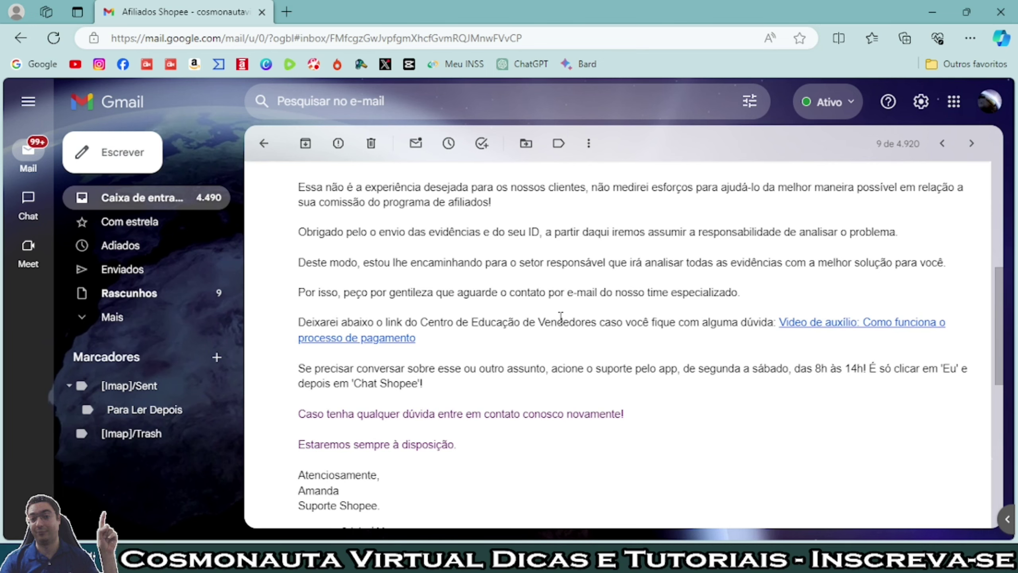
pyautogui.scroll(10, 560, 317)
pyautogui.scroll(-15, 601, 361)
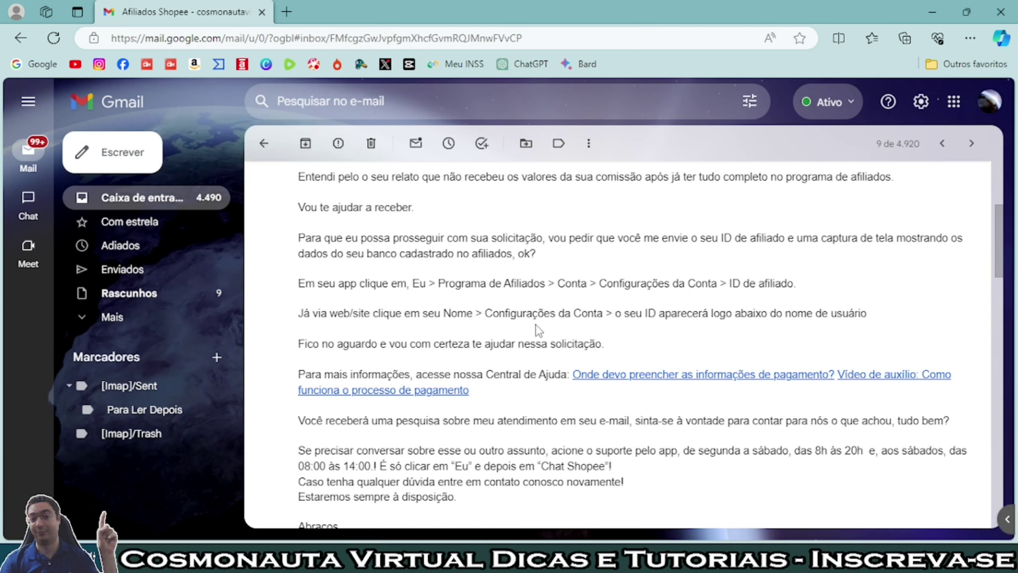
pyautogui.scroll(-3, 529, 366)
pyautogui.scroll(-7, 530, 366)
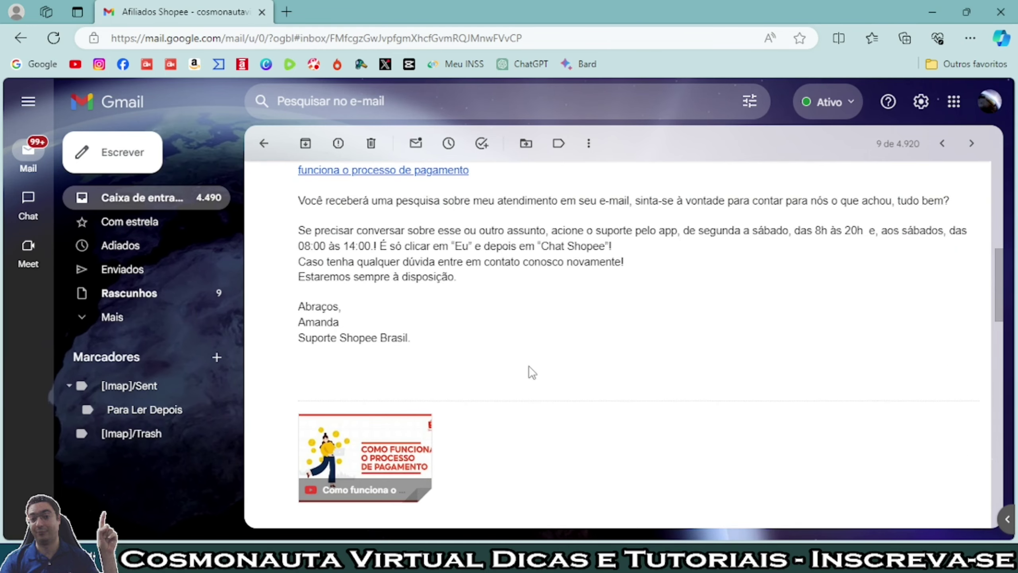
pyautogui.scroll(-18, 530, 374)
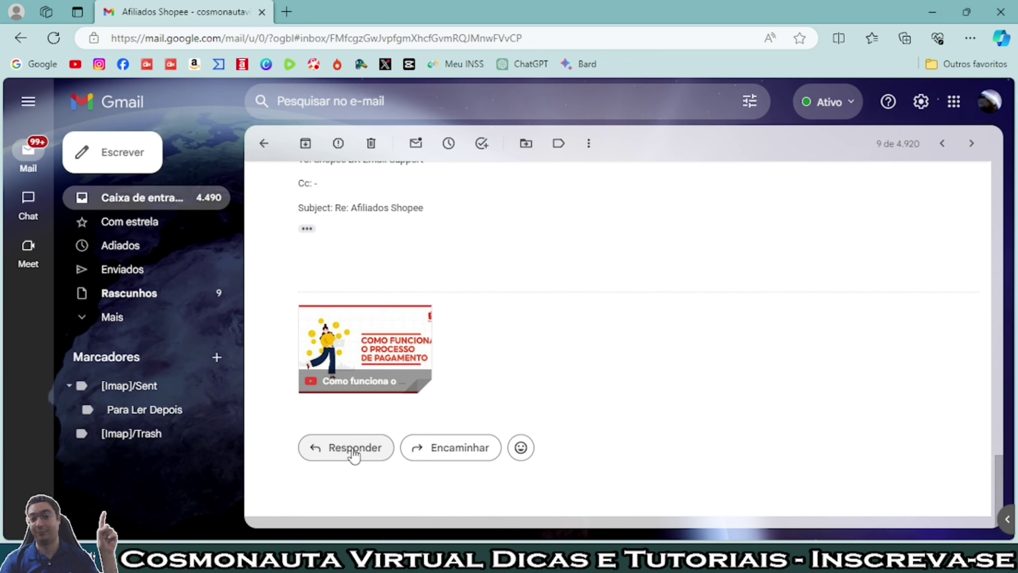
# Start a reply to Shopee BR Email Support, open the file chooser for attachments, and close it without attaching a file.
pyautogui.click(352, 451)
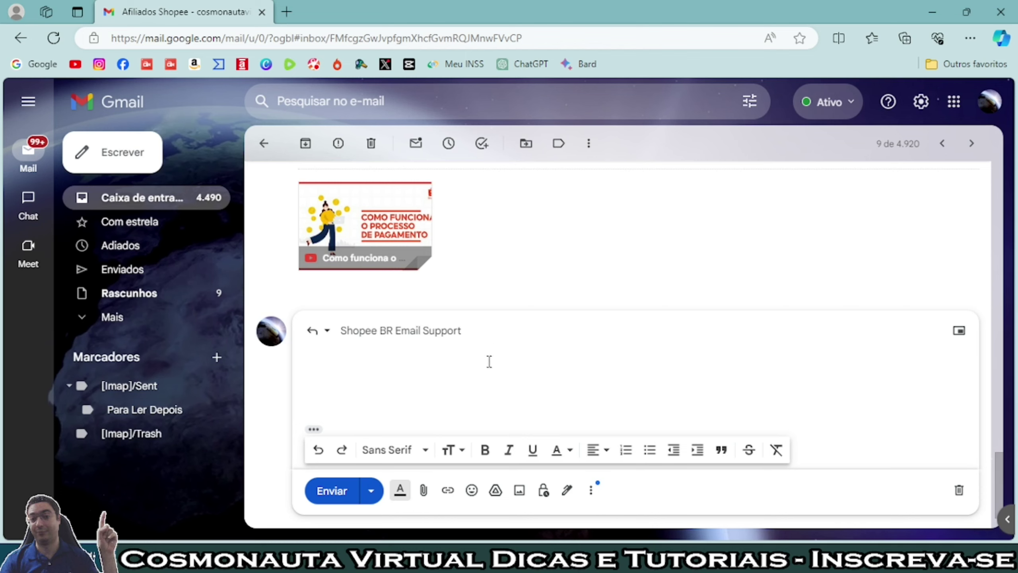
pyautogui.click(423, 491)
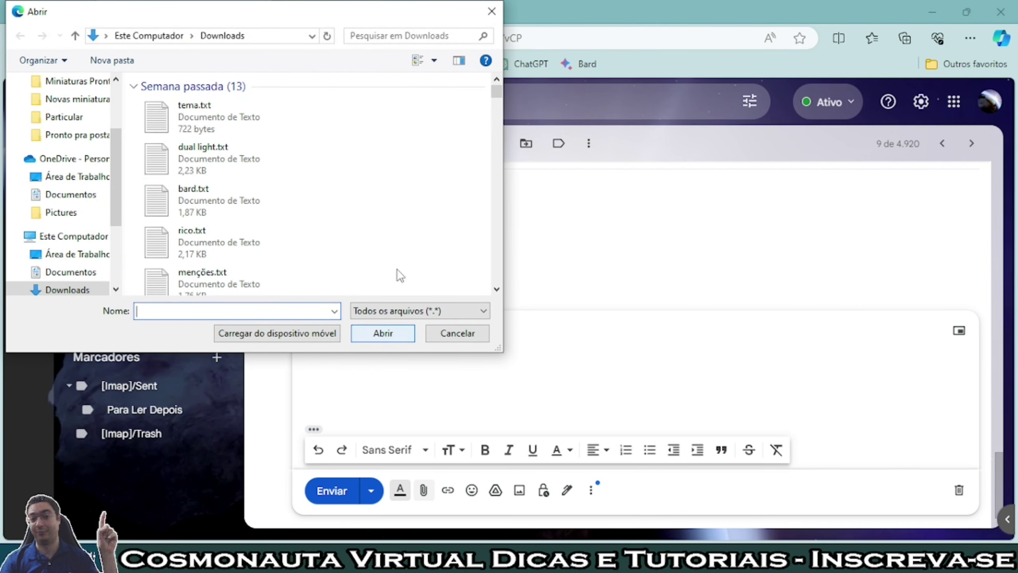
pyautogui.click(491, 11)
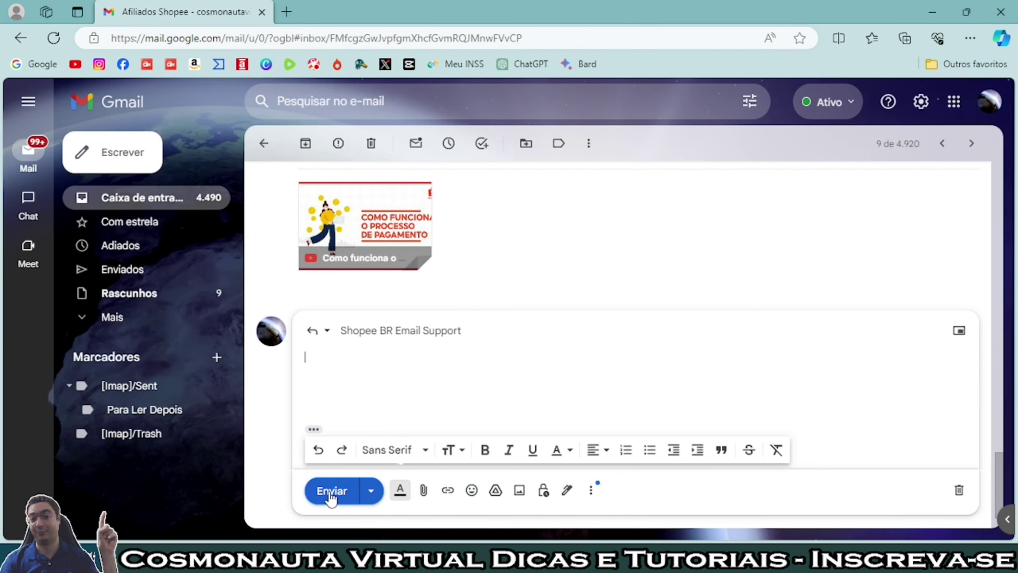